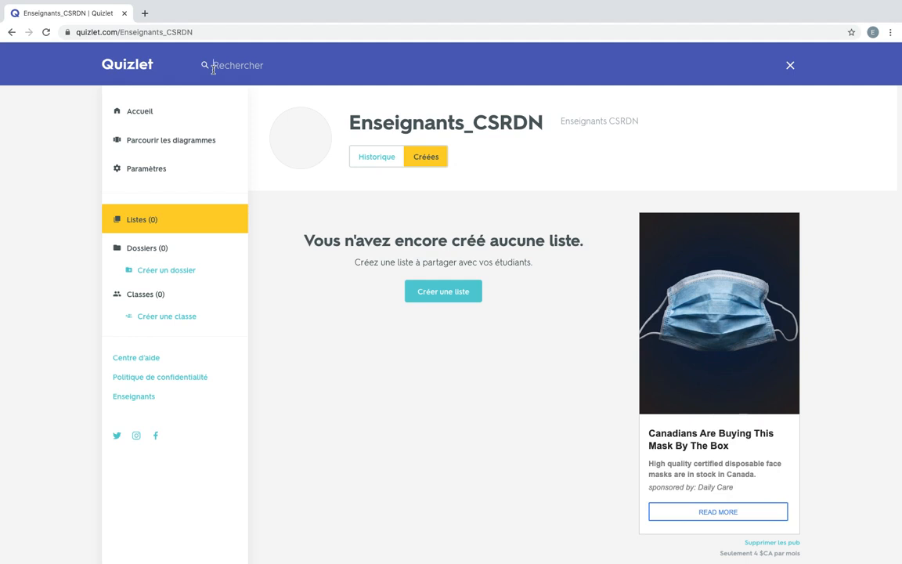
- Search the site for "chats" and open the 31-term list titled Chats
text(chats)
key(Return)
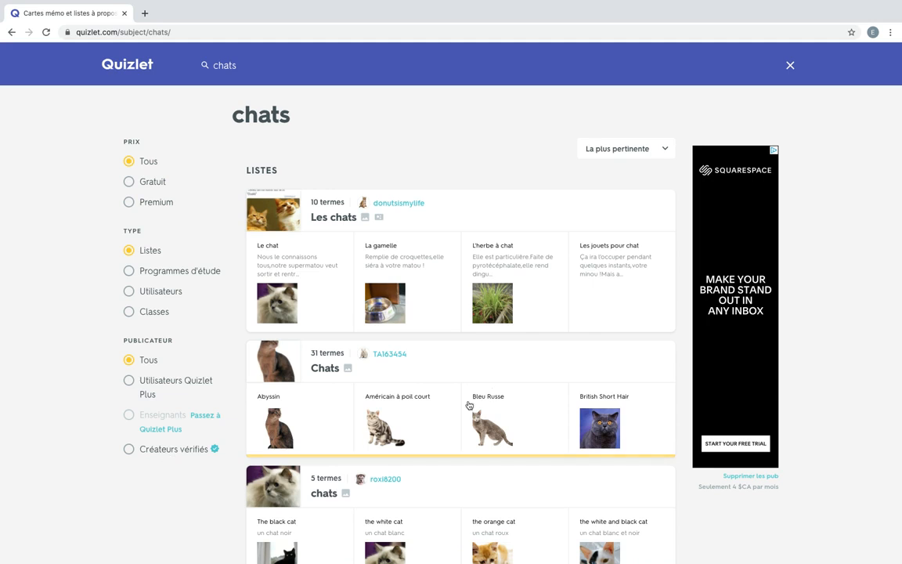
click(497, 367)
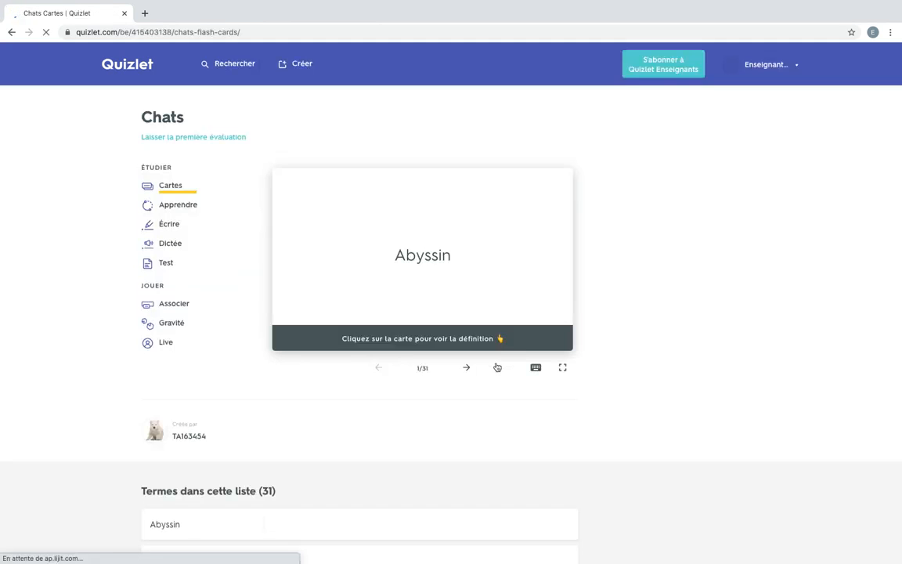
- Advance through the Chats flashcards to the fourth card
click(467, 369)
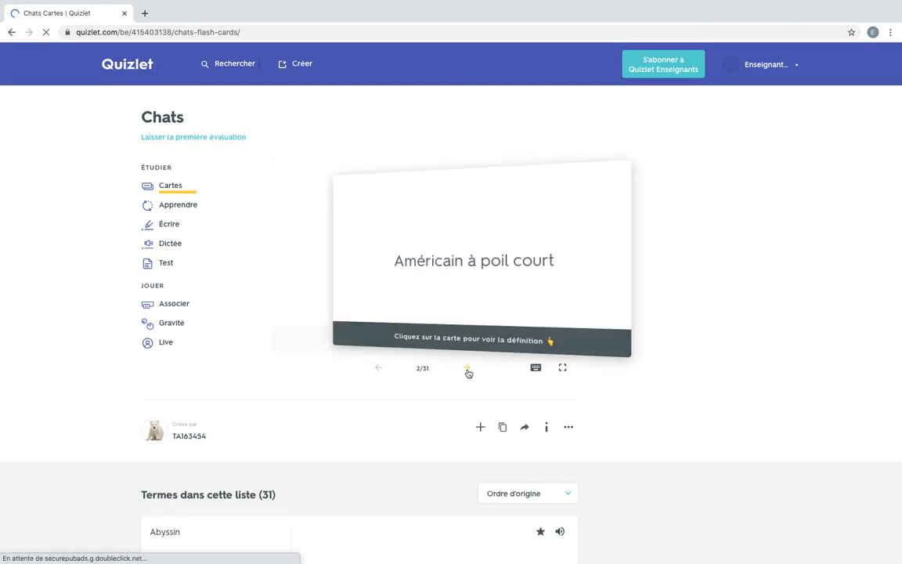
click(467, 370)
click(468, 368)
- Look through the terms in the Chats list and play the pronunciation of Européen
scroll(429, 429, down, 6)
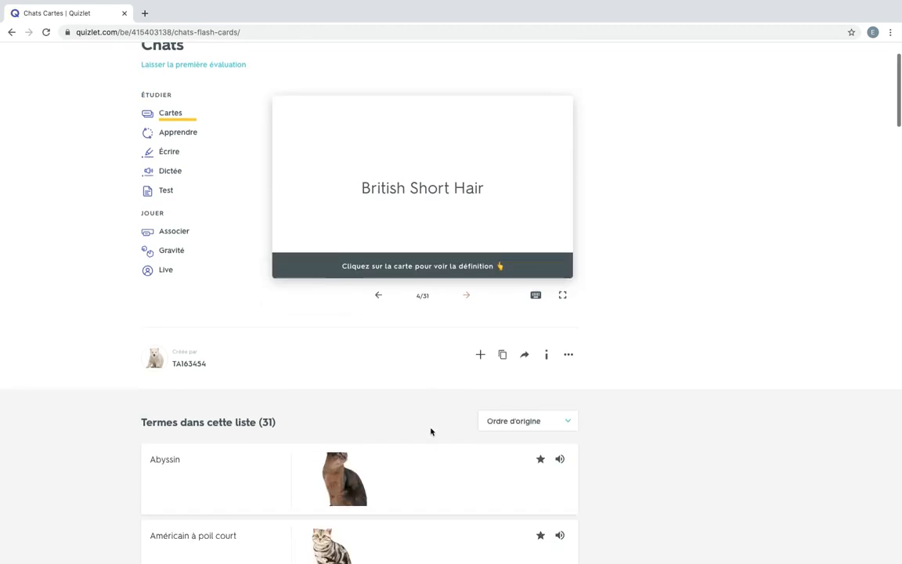
scroll(430, 430, down, 4)
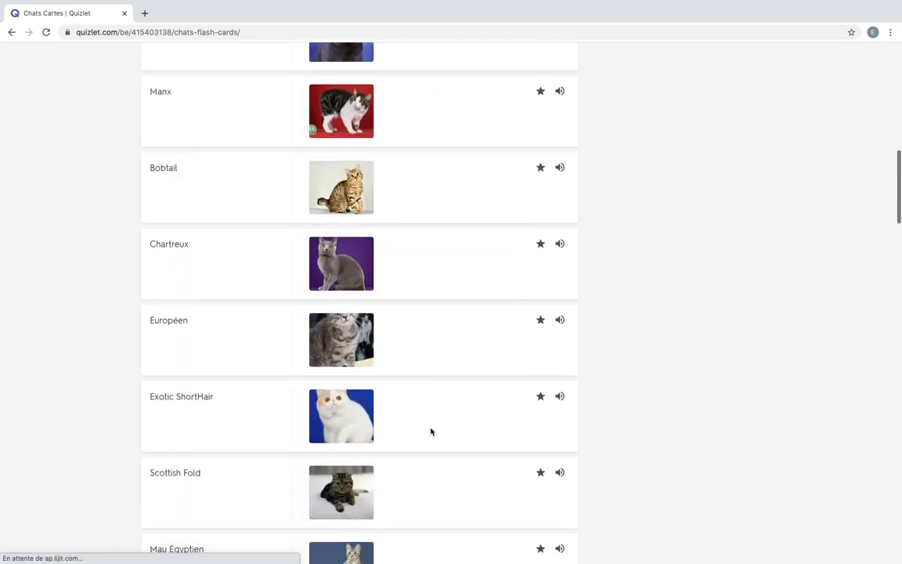
click(560, 321)
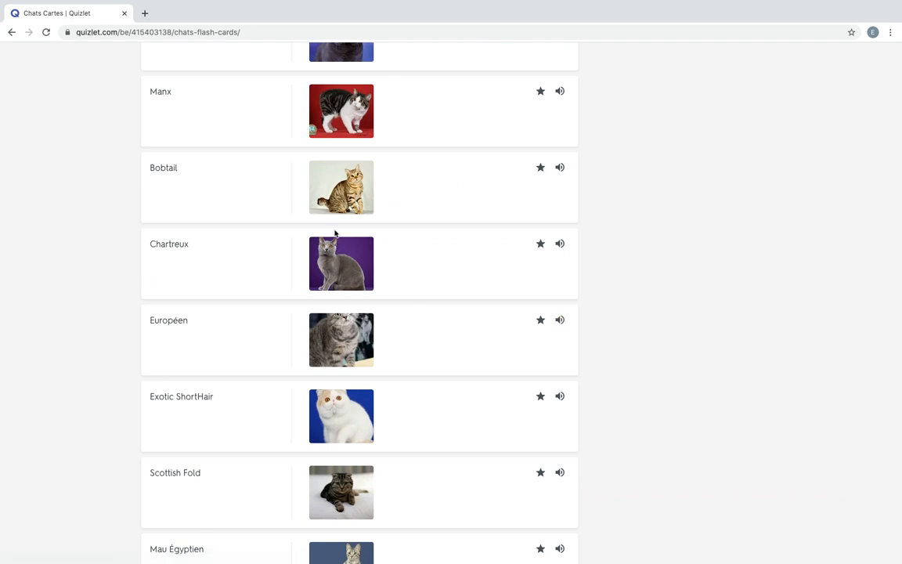
scroll(411, 298, up, 5)
scroll(411, 300, up, 4)
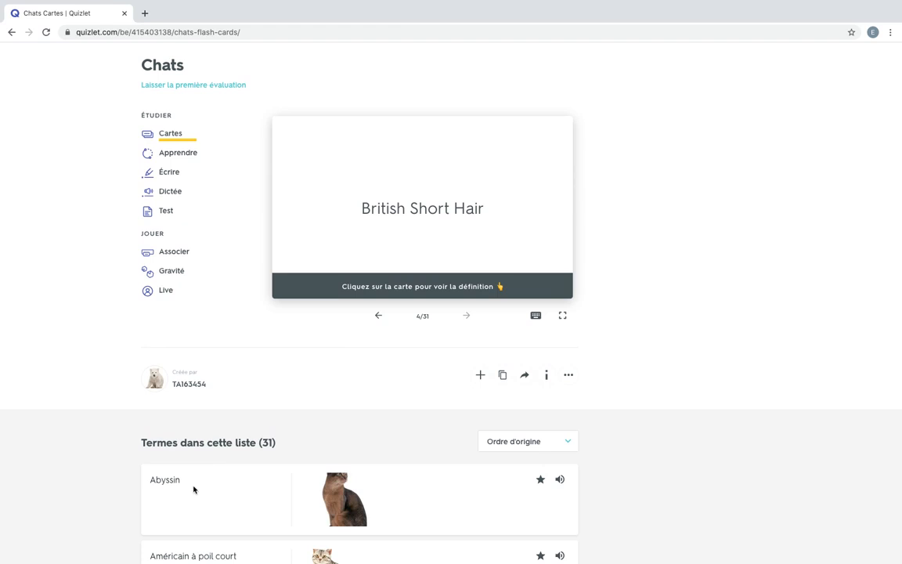
scroll(328, 398, up, 1)
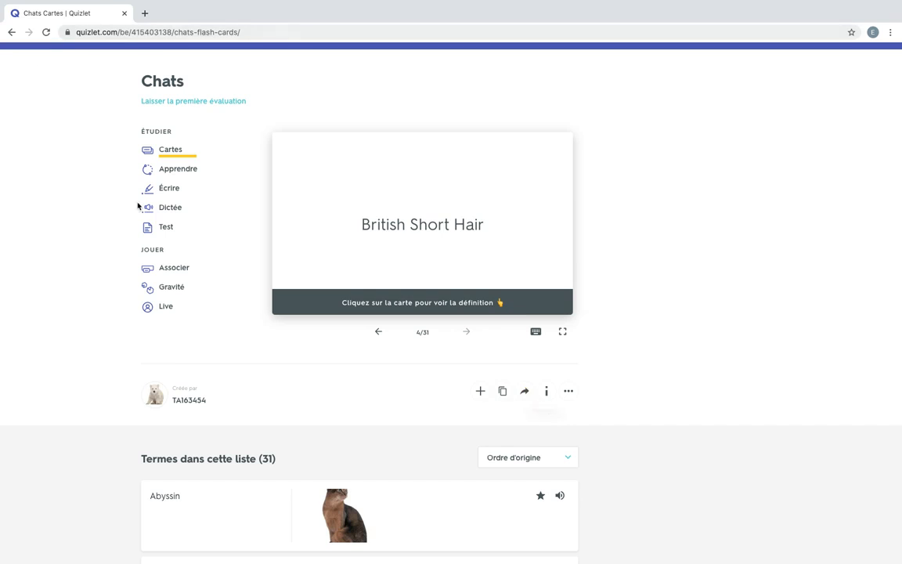
scroll(123, 180, up, 1)
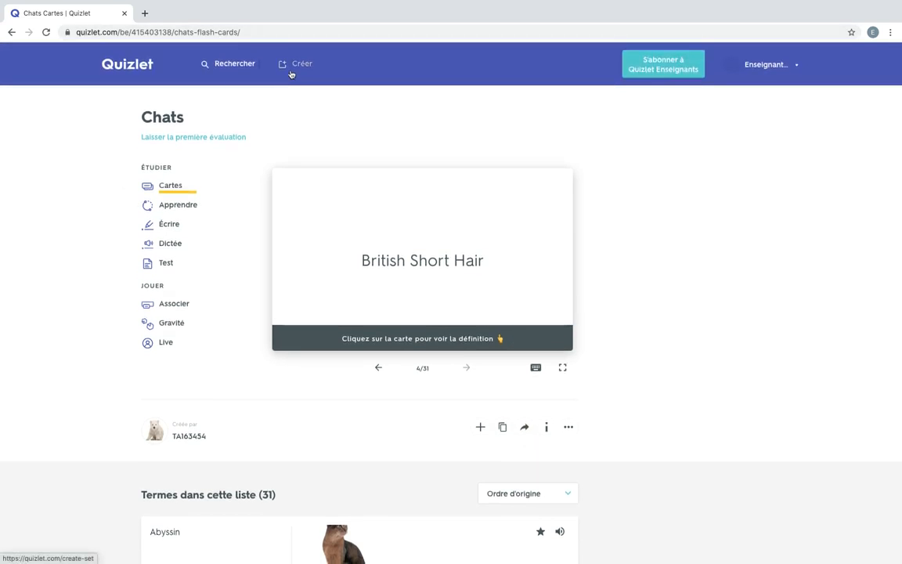
- Return to the account's own lists and start creating a new list
click(155, 71)
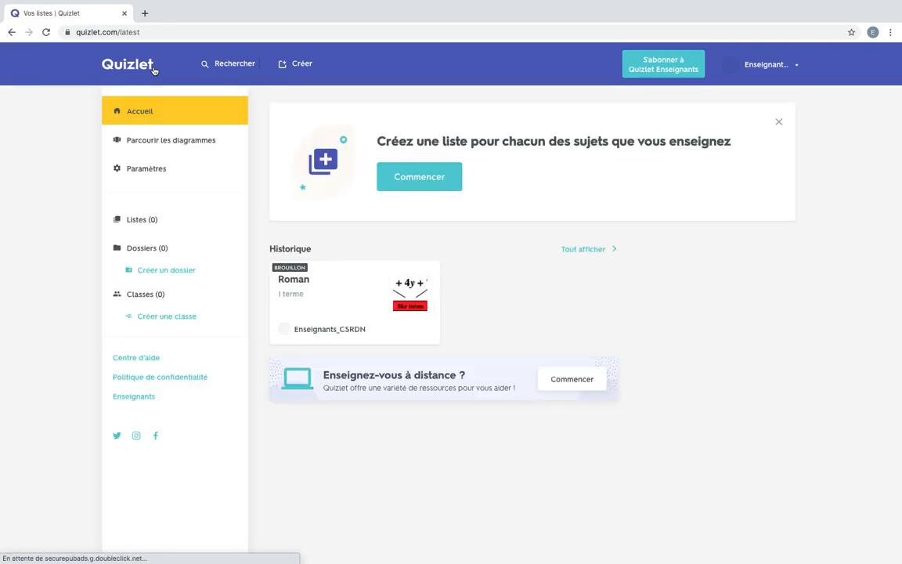
click(132, 220)
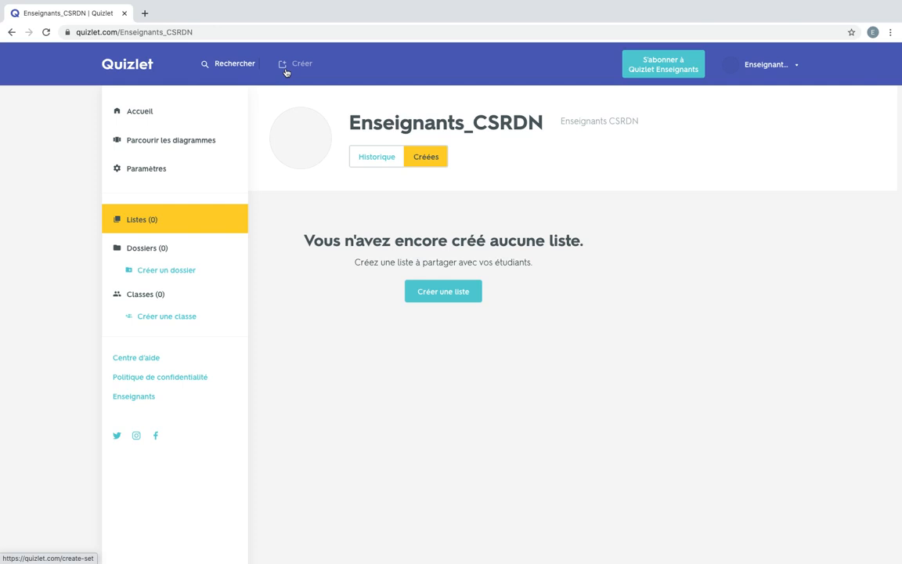
click(287, 72)
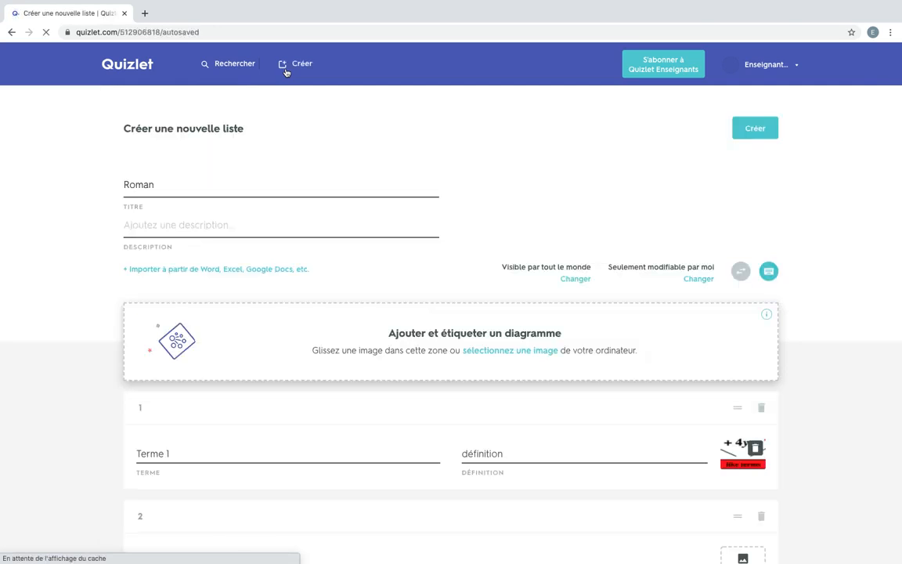
- Replace the new list's title with "Chats", leaving the description empty
drag(163, 187, 119, 190)
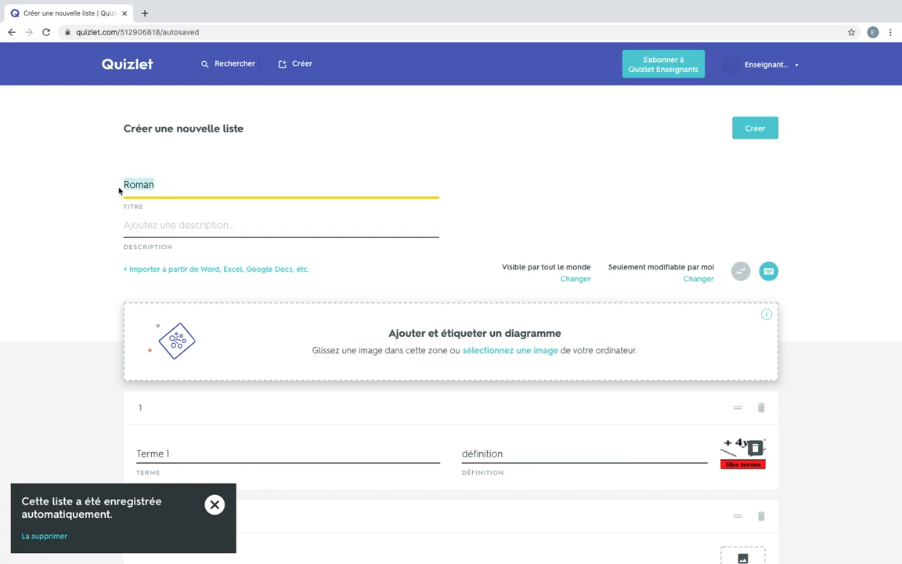
text(Chats)
click(143, 225)
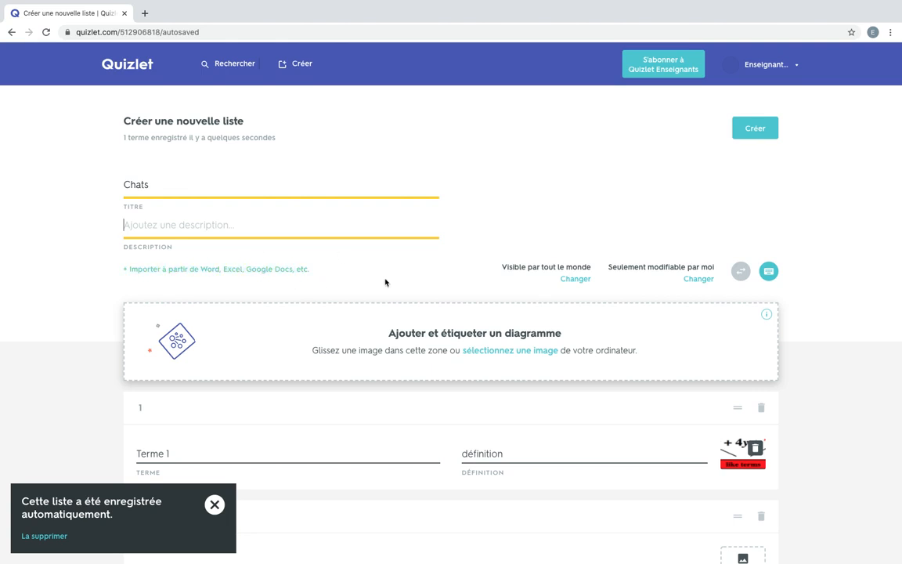
- Replace the first card's term with the suggested word "chat"
scroll(385, 280, down, 2)
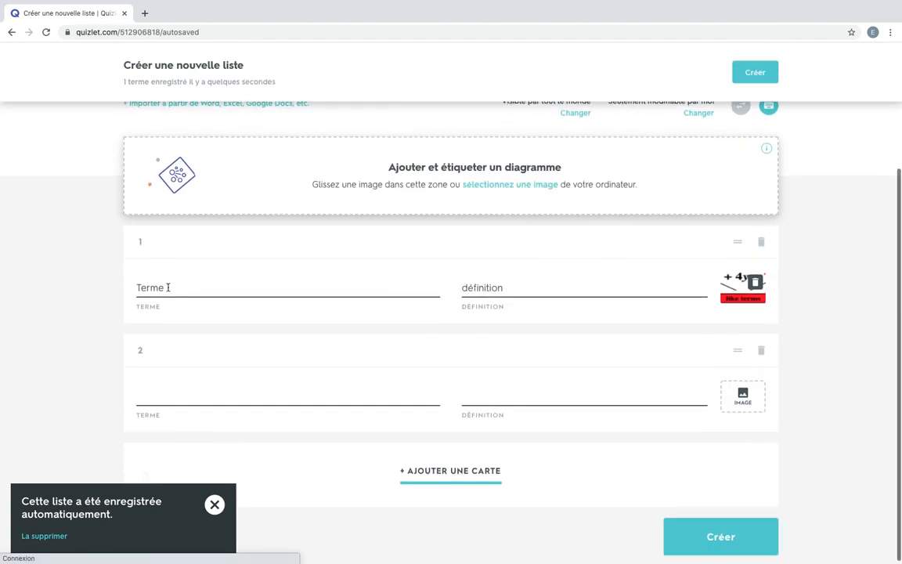
click(187, 288)
key(BackSpace)
key(BackSpace)
key(BackSpace)
key(BackSpace)
key(BackSpace)
key(BackSpace)
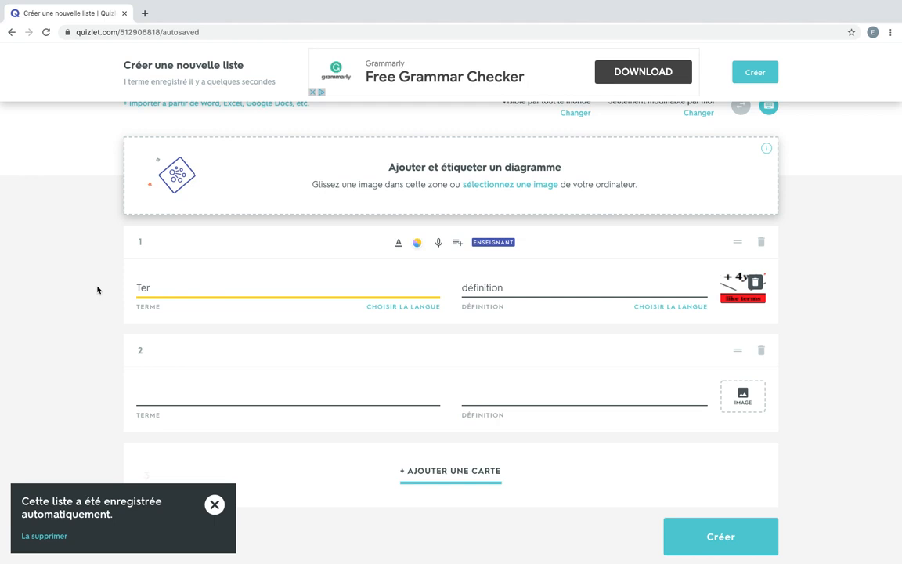
text(Chat)
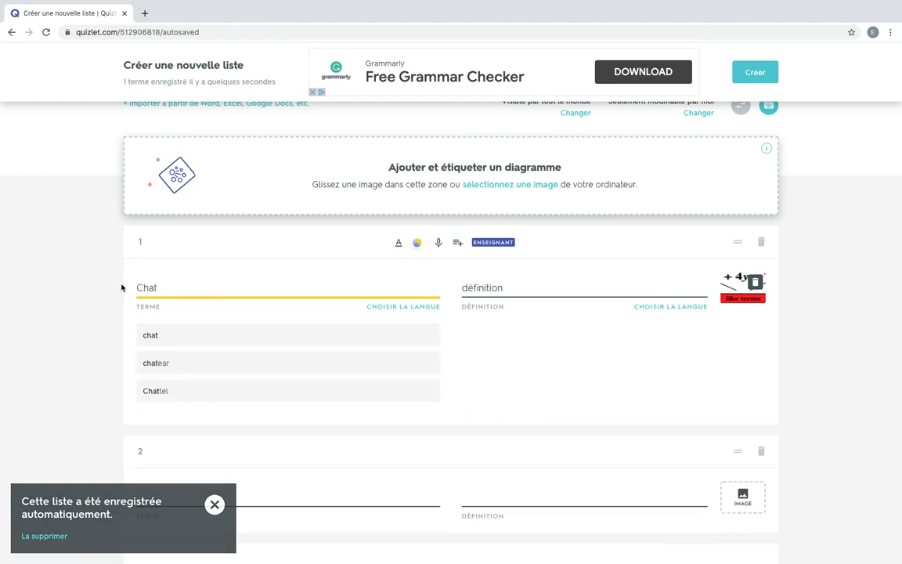
click(261, 335)
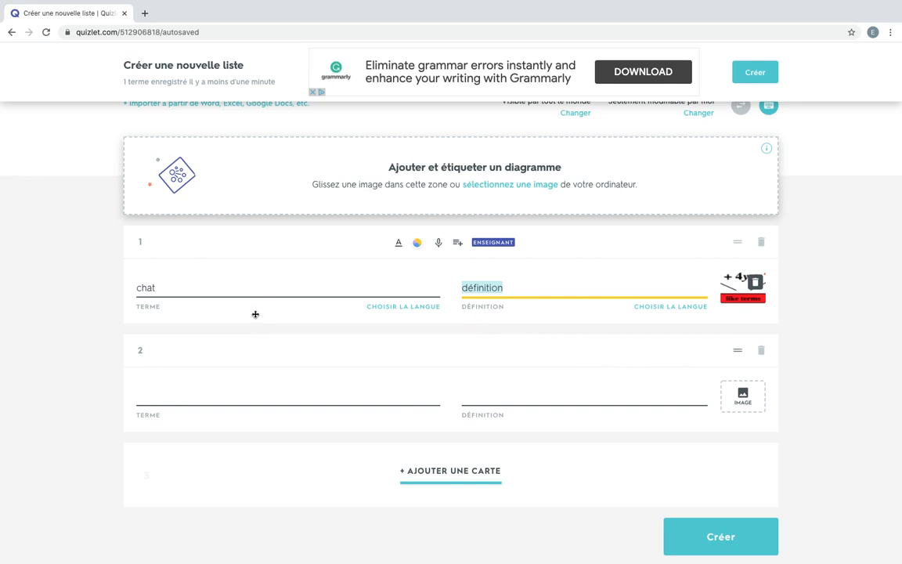
- Clear the first card's definition and view the language choices for its term without selecting one
drag(522, 287, 469, 288)
key(BackSpace)
key(BackSpace)
key(BackSpace)
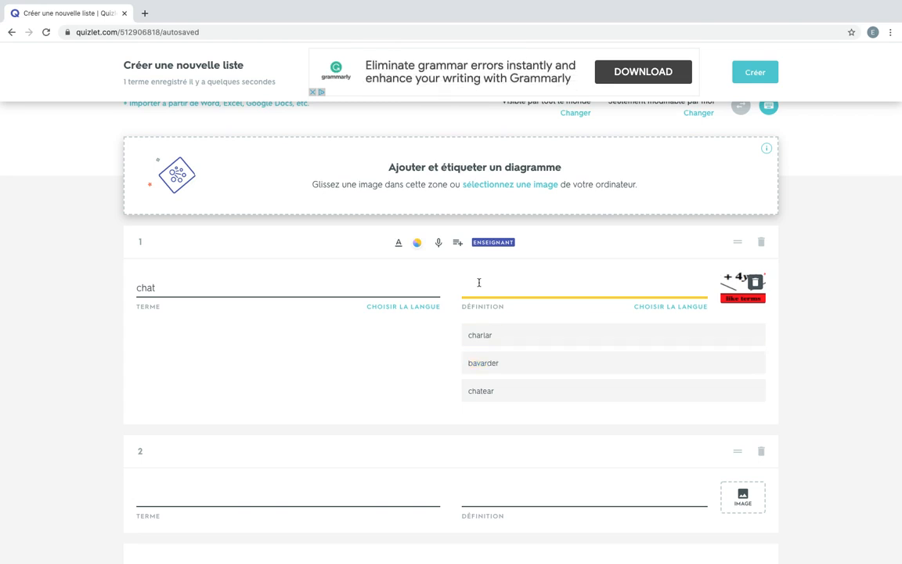
click(412, 309)
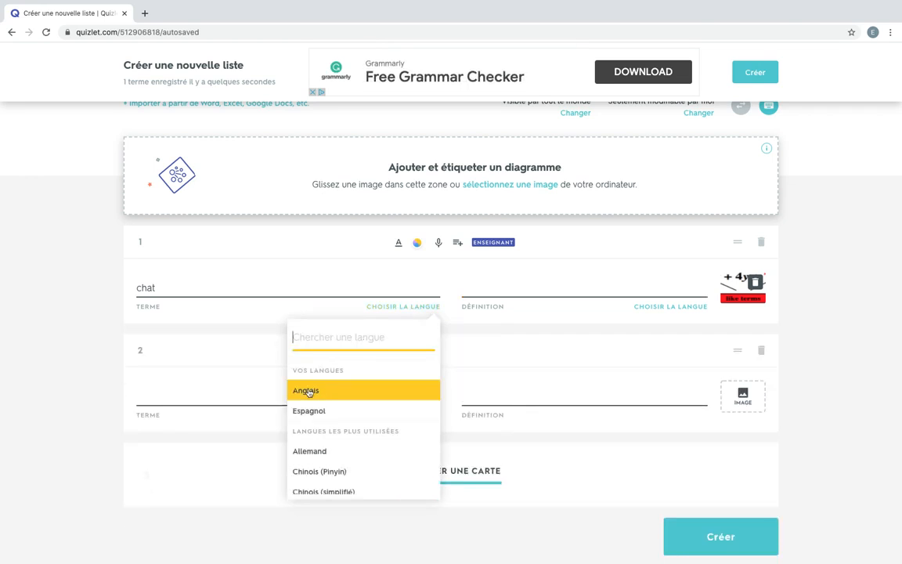
click(522, 293)
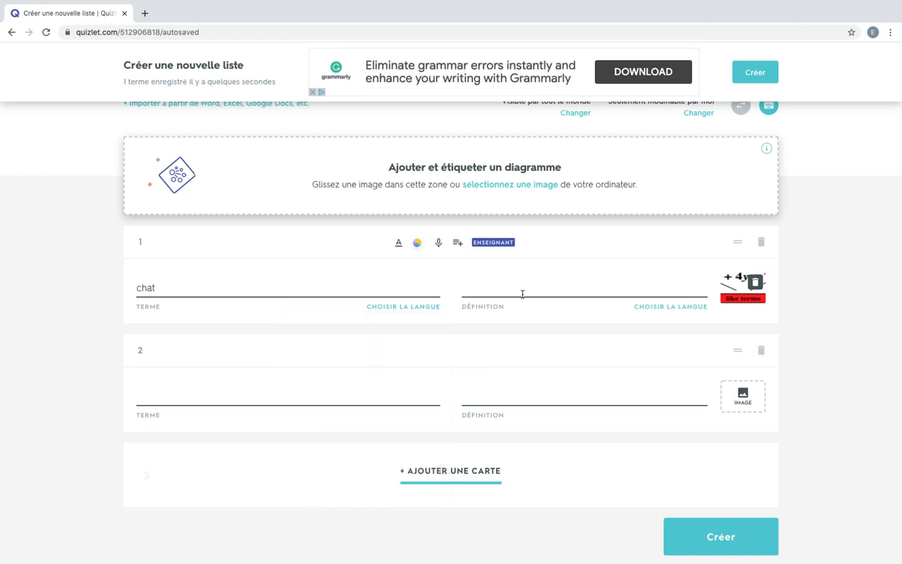
- Replace the first card's image with the suggested photo of a white cat with a black patch
click(519, 292)
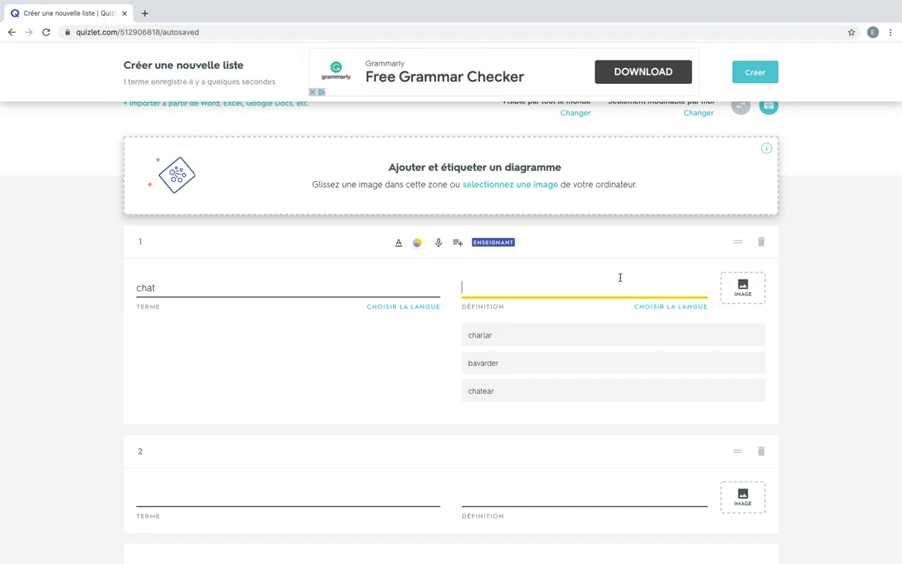
click(735, 289)
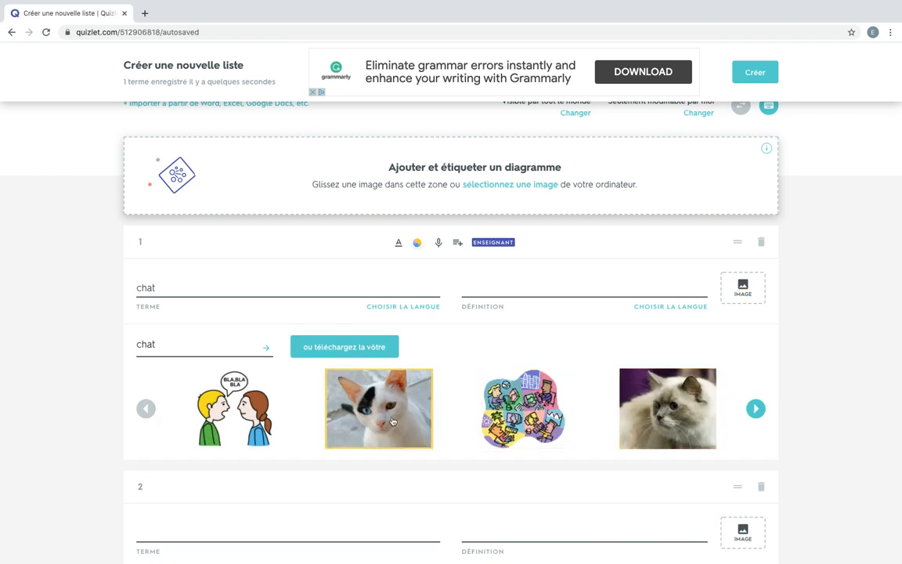
click(353, 381)
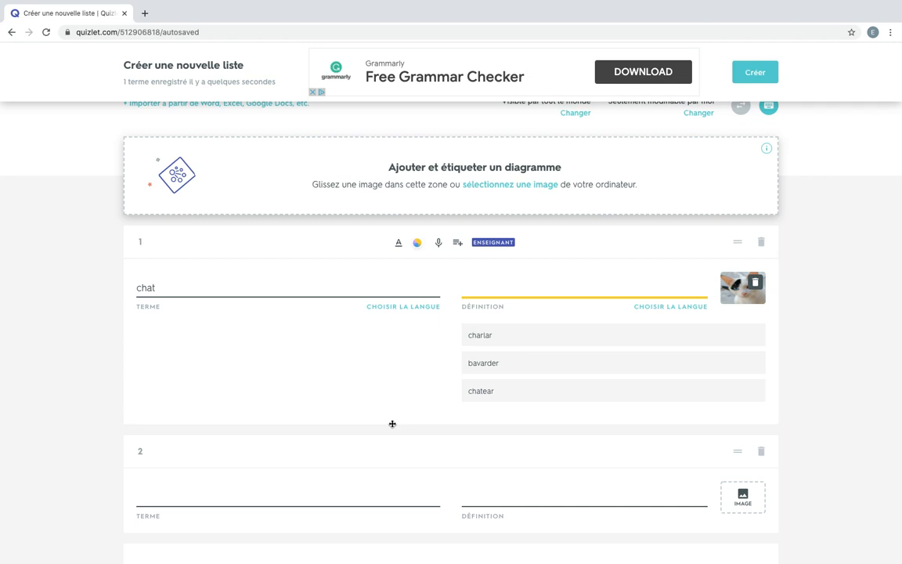
- Fill in the second card with the suggested term "chien" and the suggested definition "dog"
scroll(454, 376, down, 1)
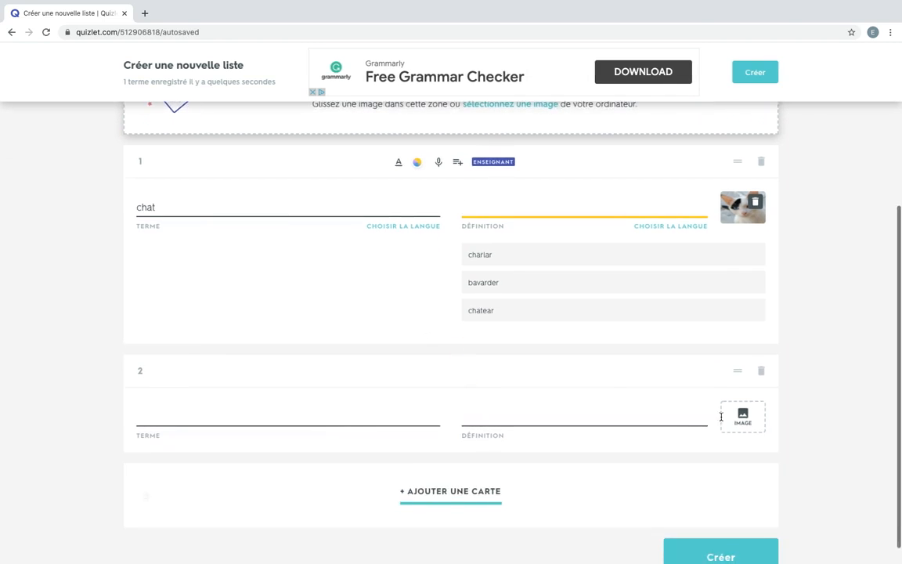
click(739, 434)
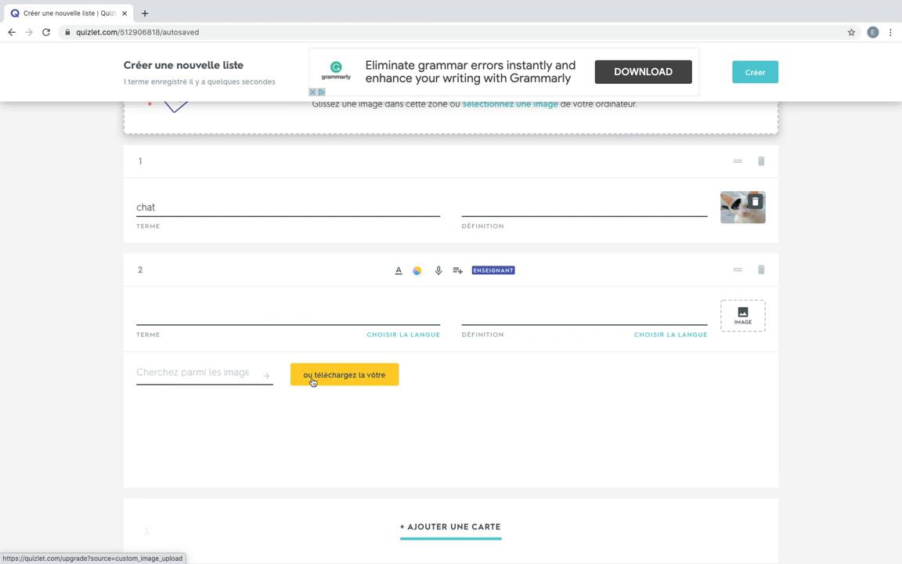
click(220, 312)
text(chien)
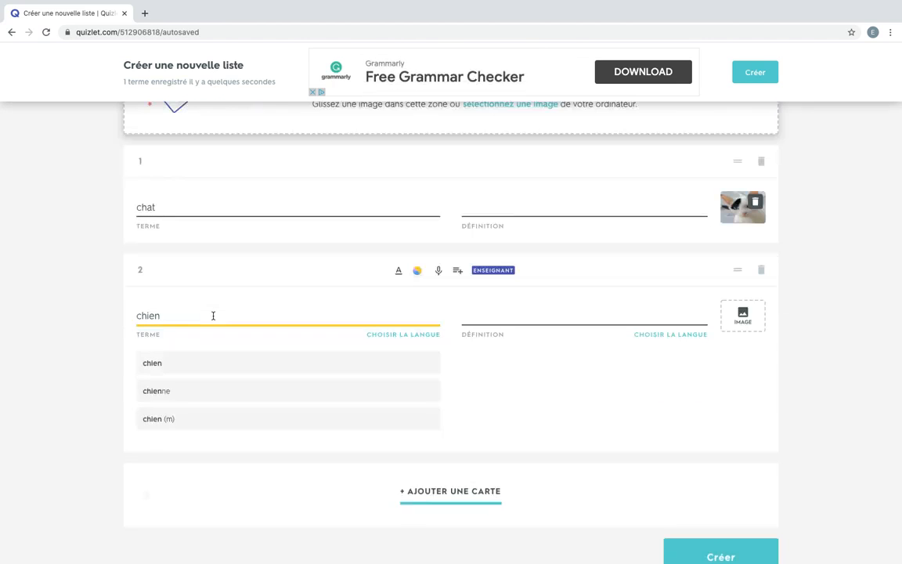
click(185, 365)
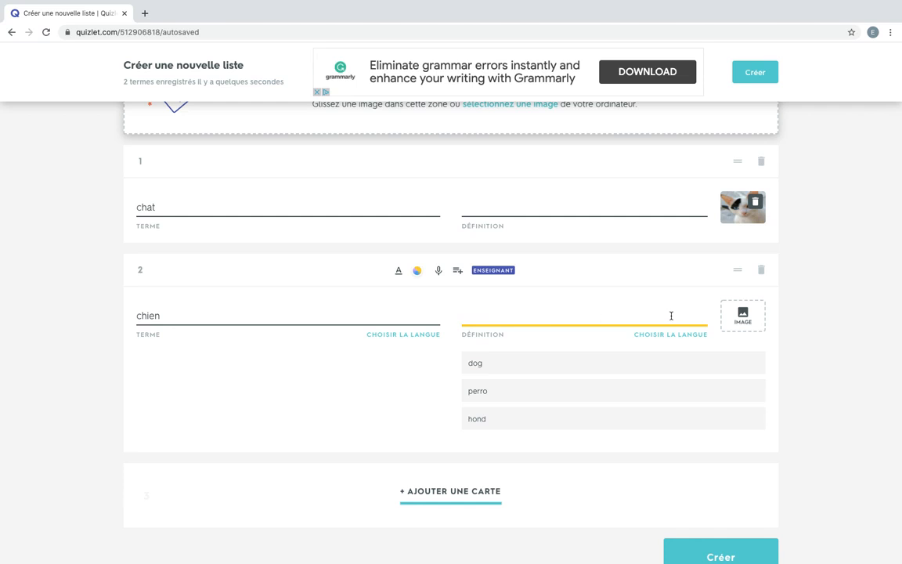
click(485, 371)
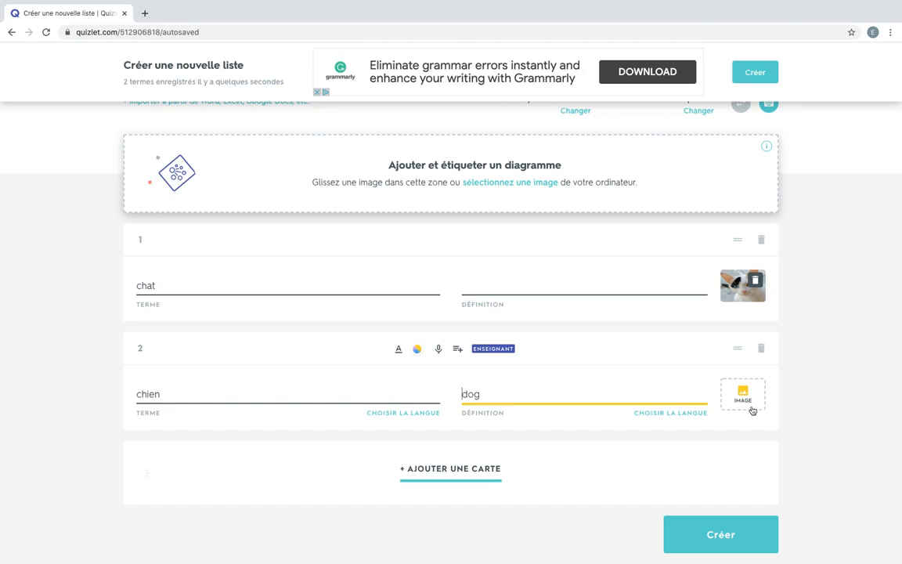
key(Home)
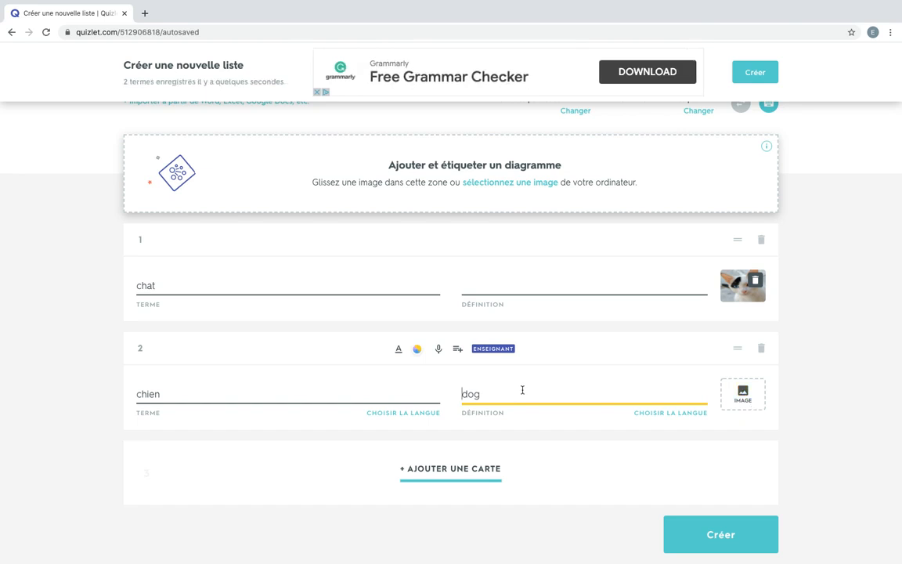
- Review the list's settings and cards, and add an empty third card
scroll(522, 389, up, 3)
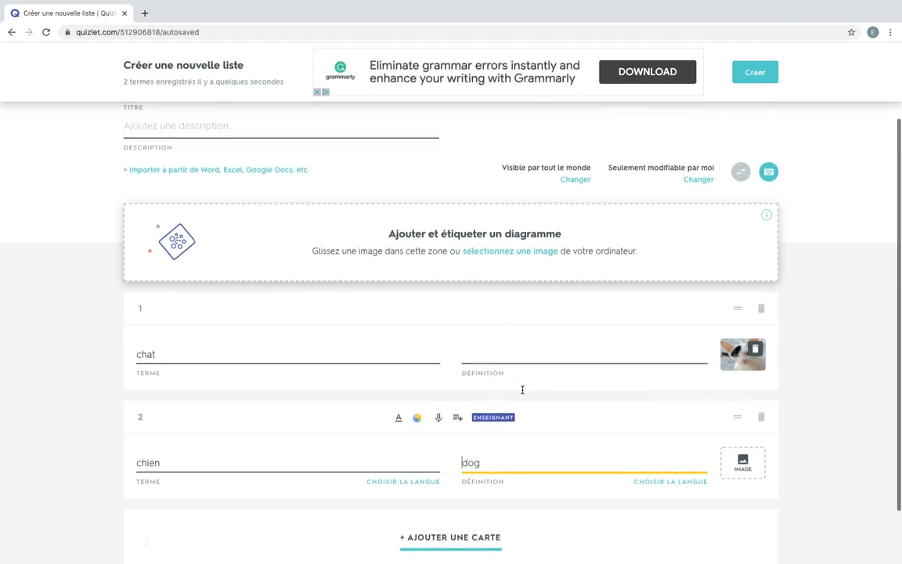
scroll(523, 392, down, 3)
scroll(522, 390, up, 3)
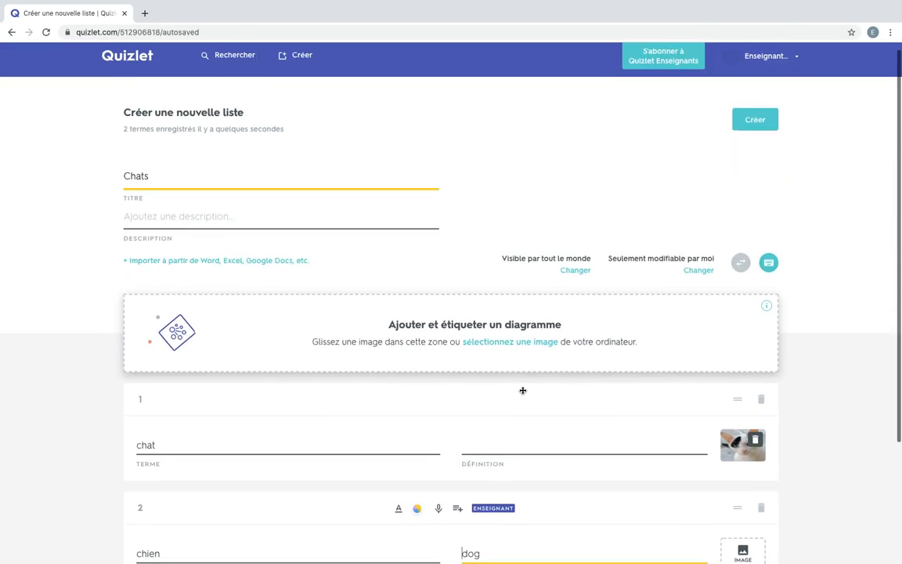
scroll(522, 390, down, 3)
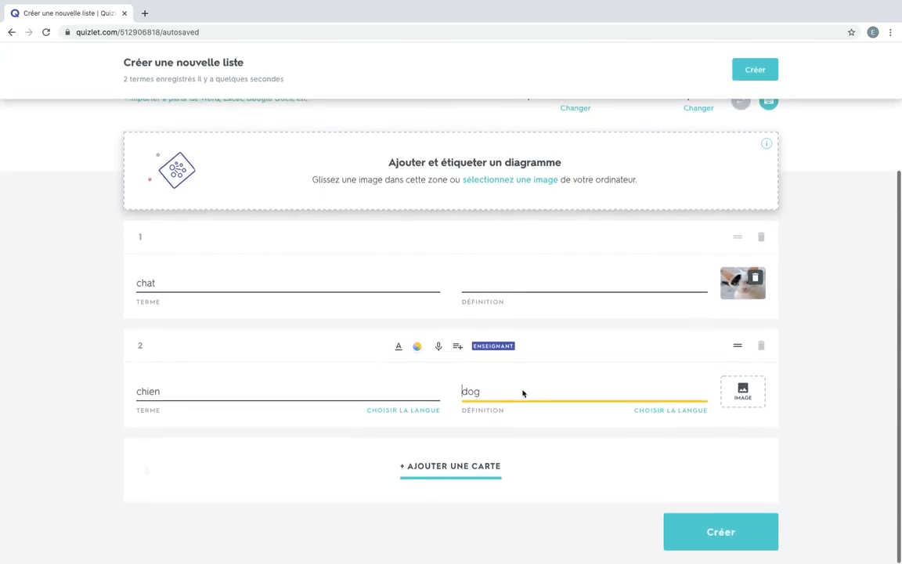
mouse_move(479, 334)
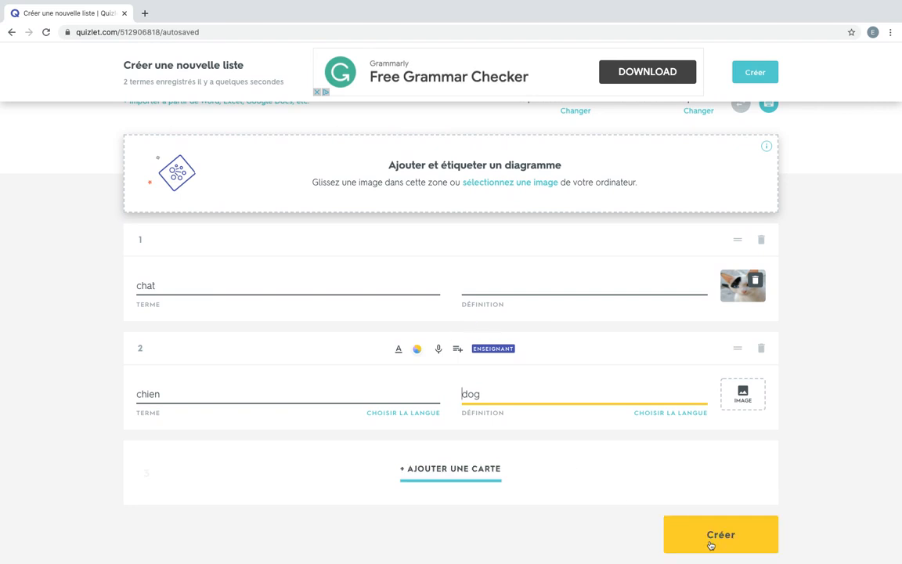
click(435, 470)
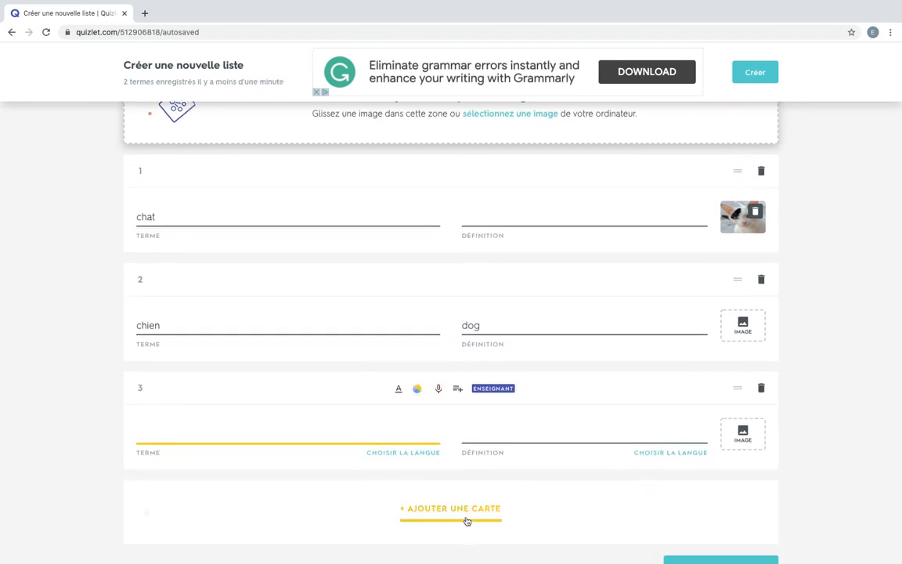
- Try to create the Chats list from its current cards and check the fields flagged on the form
scroll(832, 508, down, 1)
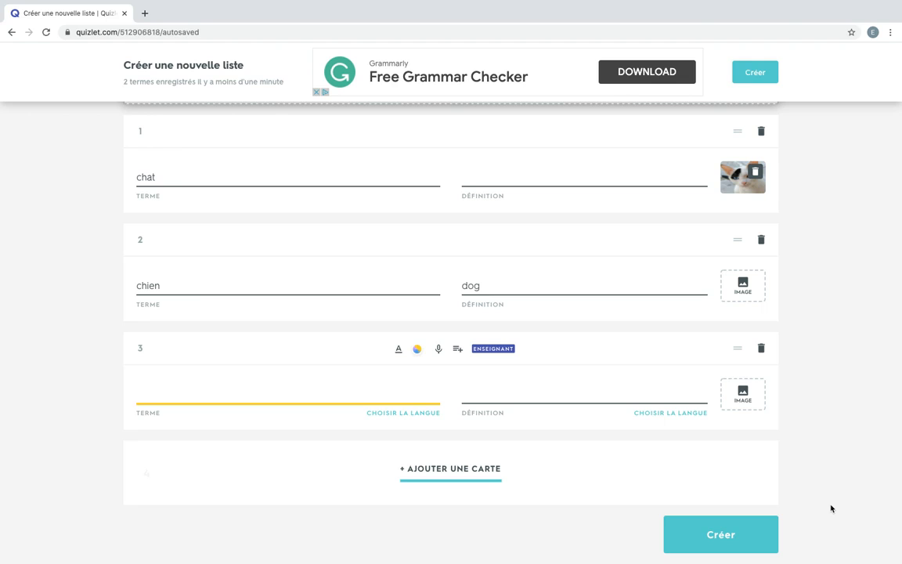
click(714, 536)
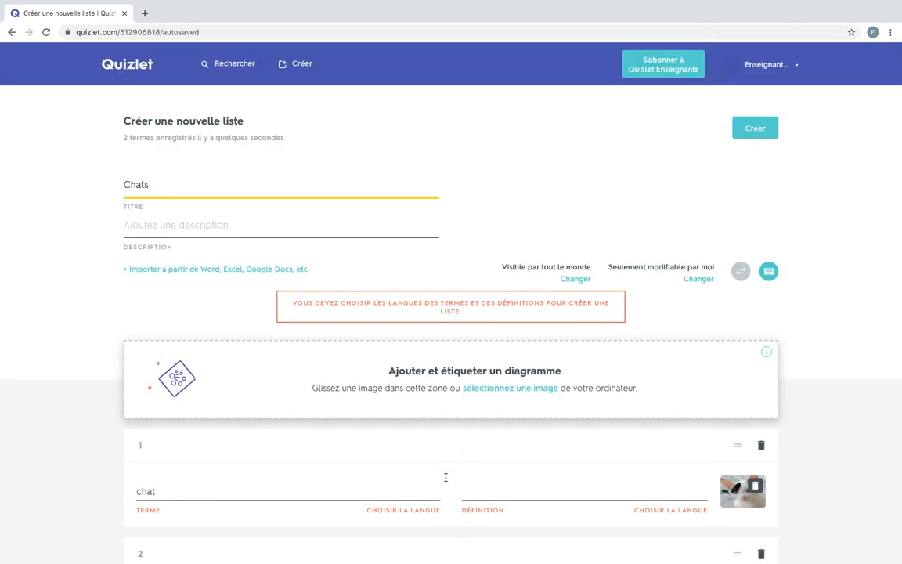
scroll(445, 477, down, 3)
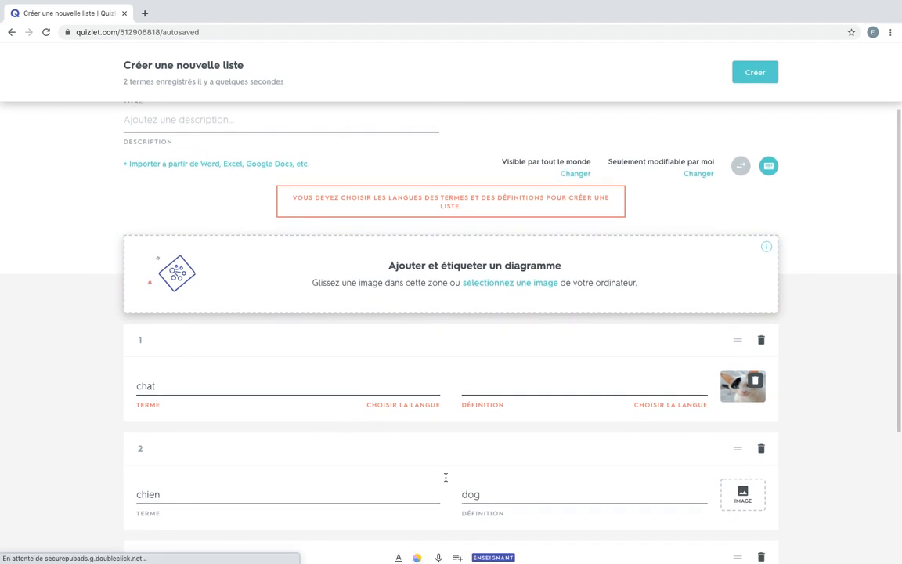
scroll(445, 477, up, 2)
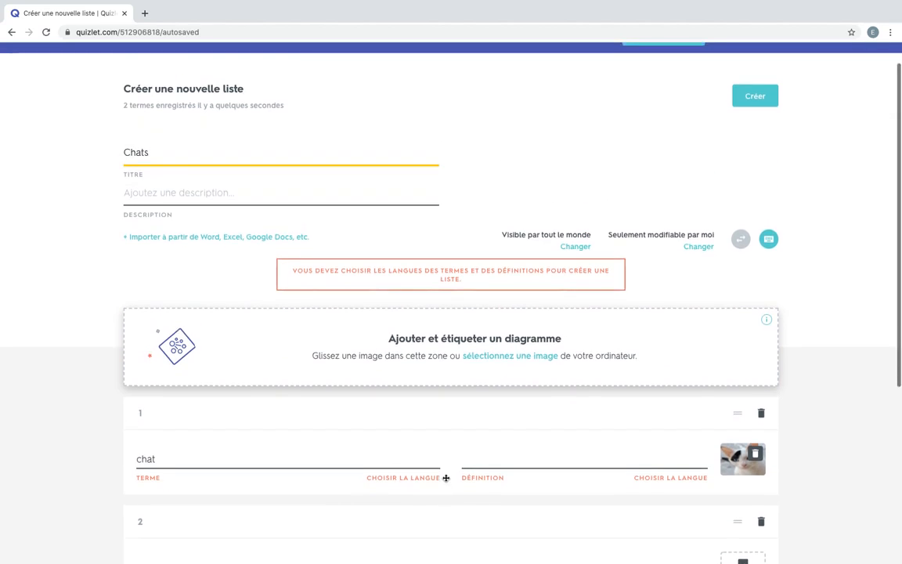
- Review who can view and who can edit the Chats list, highlighting each permission setting without changing it
drag(501, 236, 594, 244)
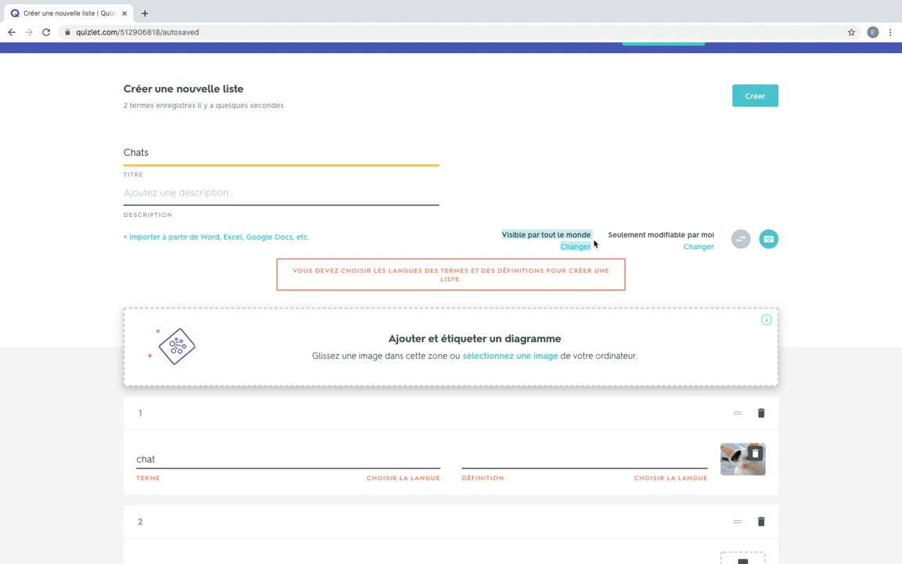
drag(609, 234, 714, 249)
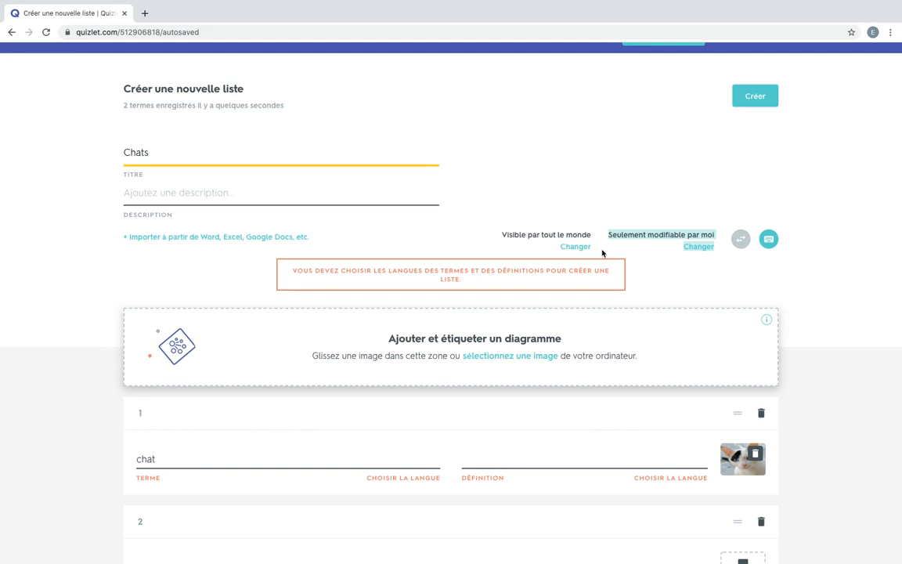
scroll(602, 252, up, 1)
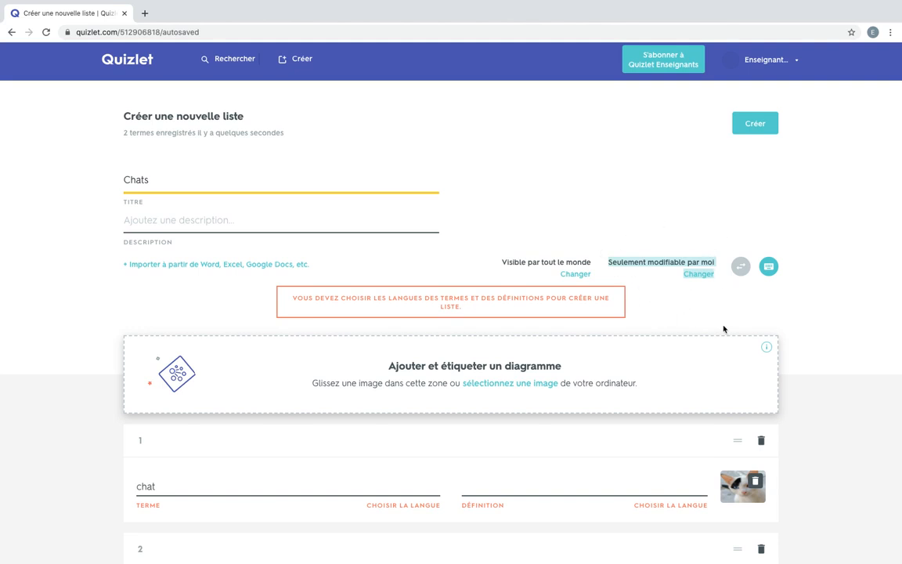
scroll(723, 329, up, 1)
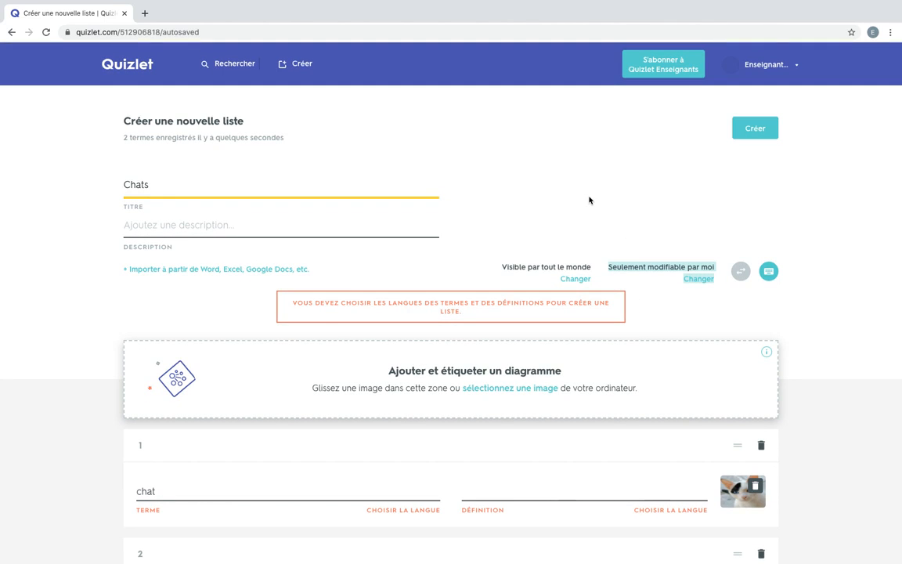